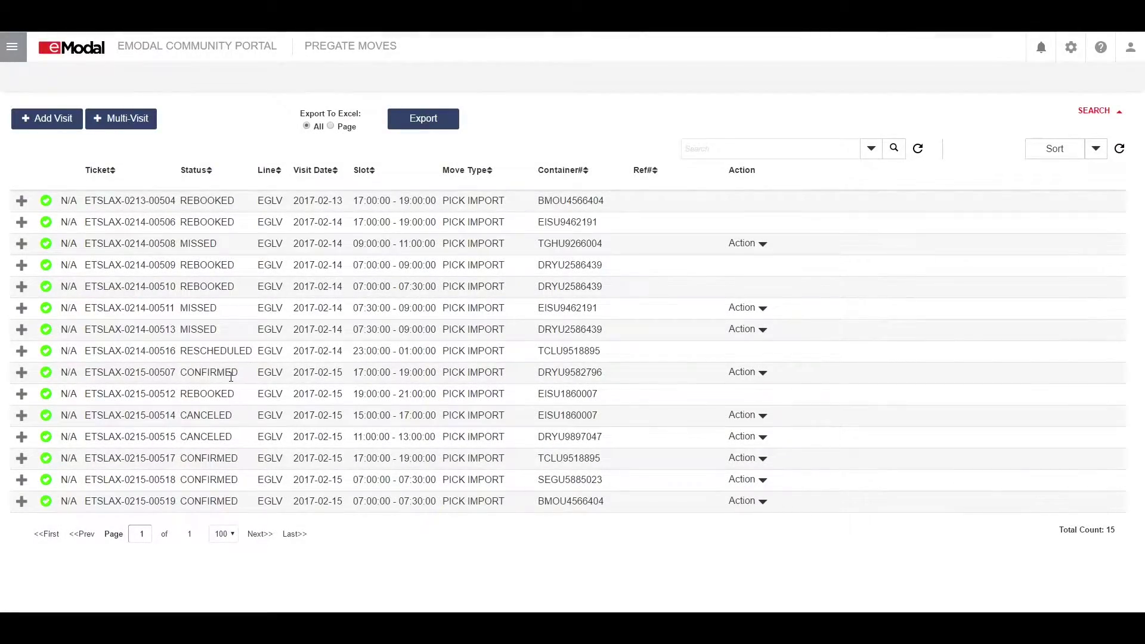
Edit visit ETSLAX-0215-00507 (DRYU9582796) to use the 02/15/2017 07:00 - 07:30 slot and save
{"action": "left_click_drag", "start_coordinate": [538, 373], "coordinate": [608, 376]}
{"action": "left_click", "coordinate": [760, 375]}
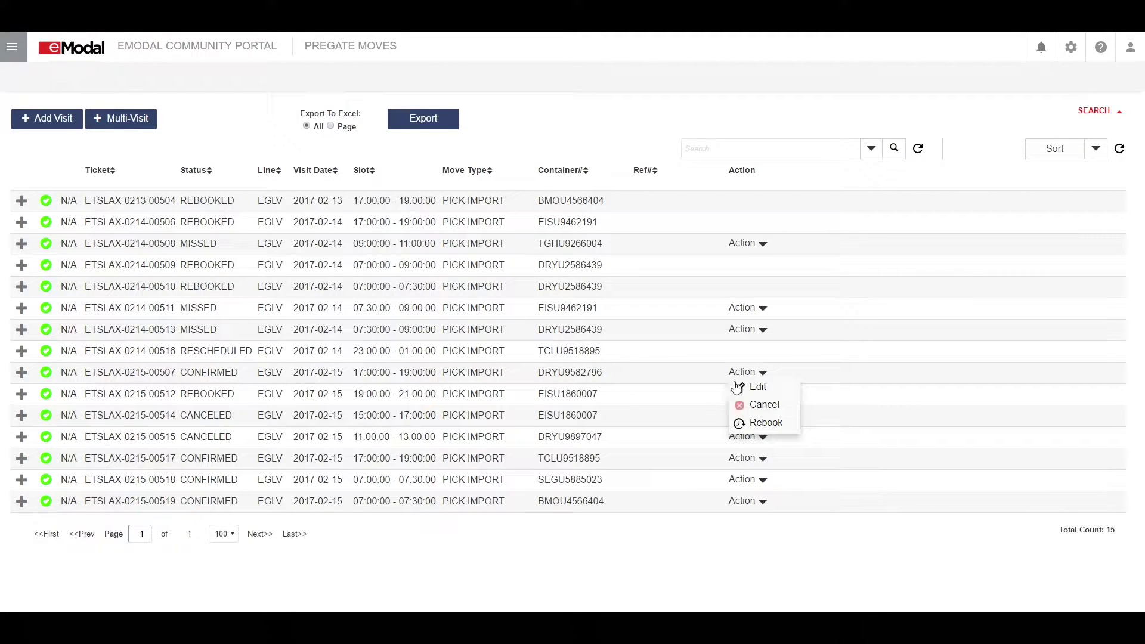
{"action": "left_click", "coordinate": [741, 388]}
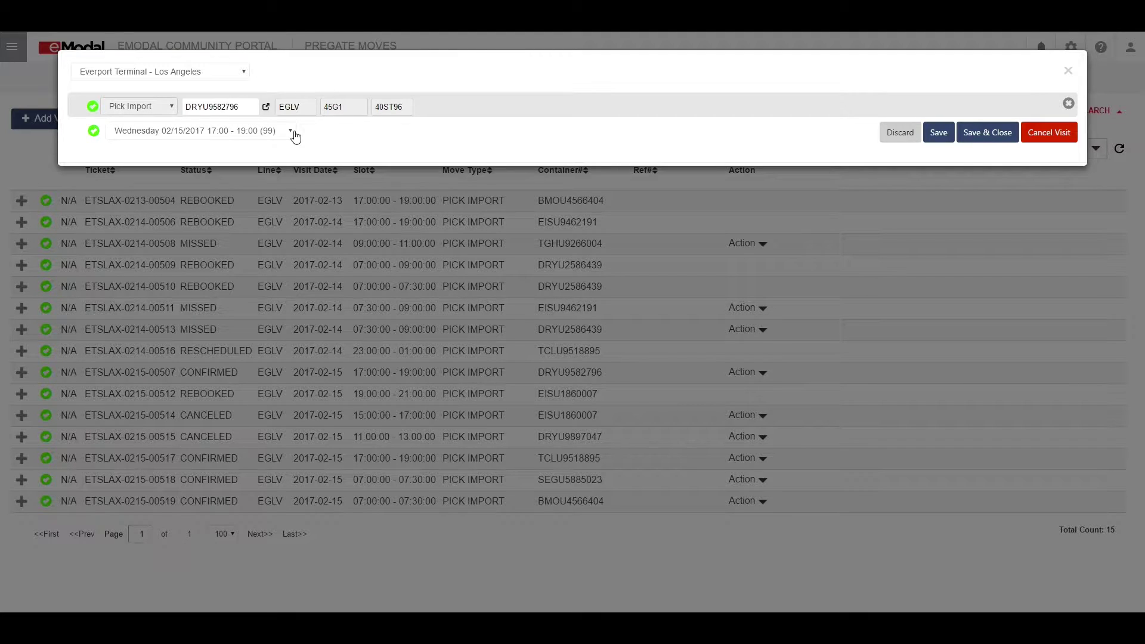
{"action": "left_click", "coordinate": [292, 132]}
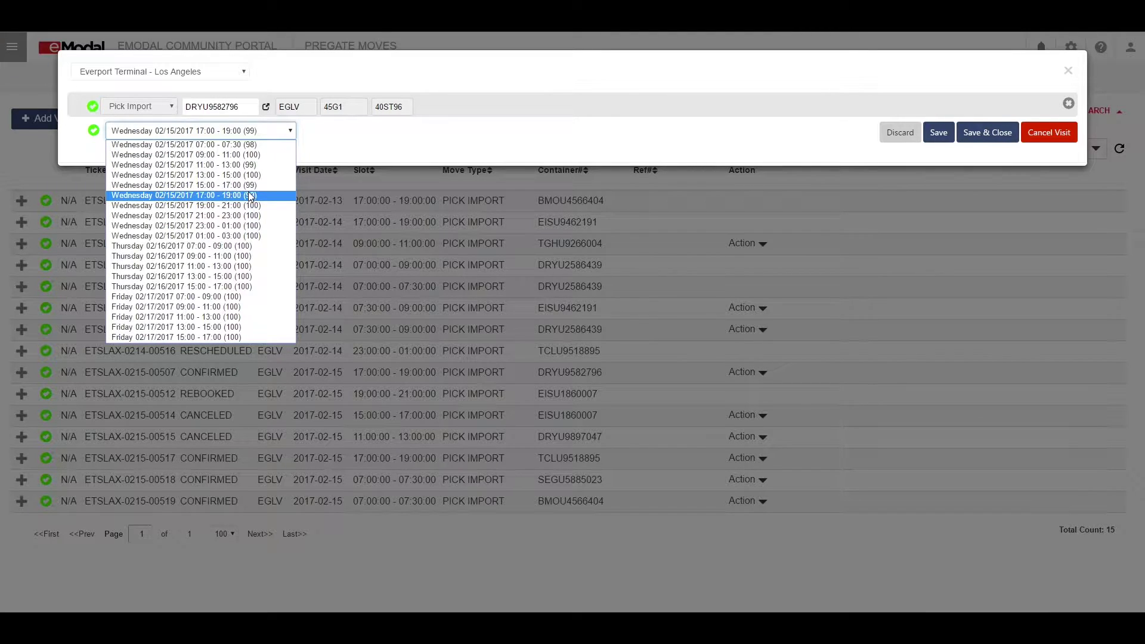
{"action": "left_click", "coordinate": [237, 145]}
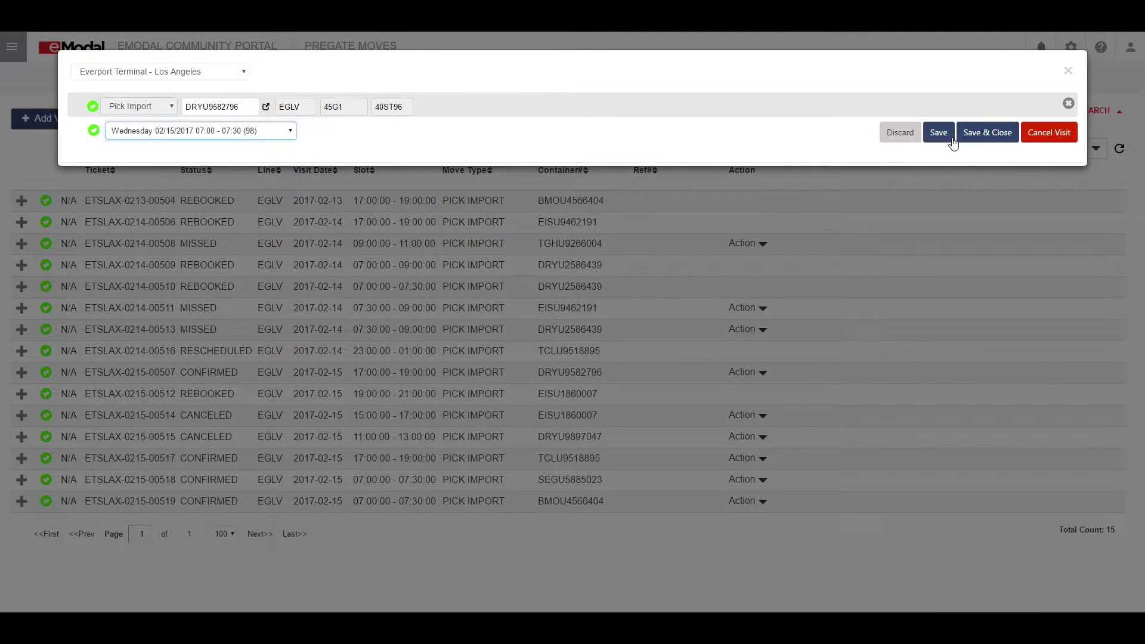
{"action": "left_click", "coordinate": [988, 132]}
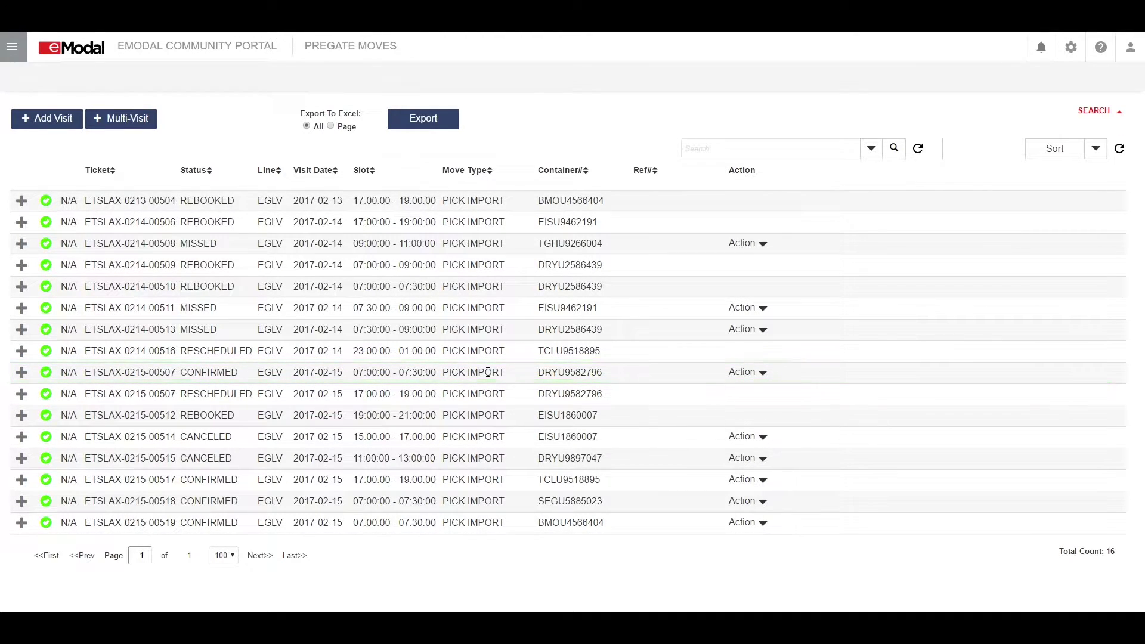
Rebook confirmed visit ETSLAX-0215-00507 into the Thursday 02/16/2017 07:00 - 09:00 slot and save
{"action": "left_click", "coordinate": [761, 373]}
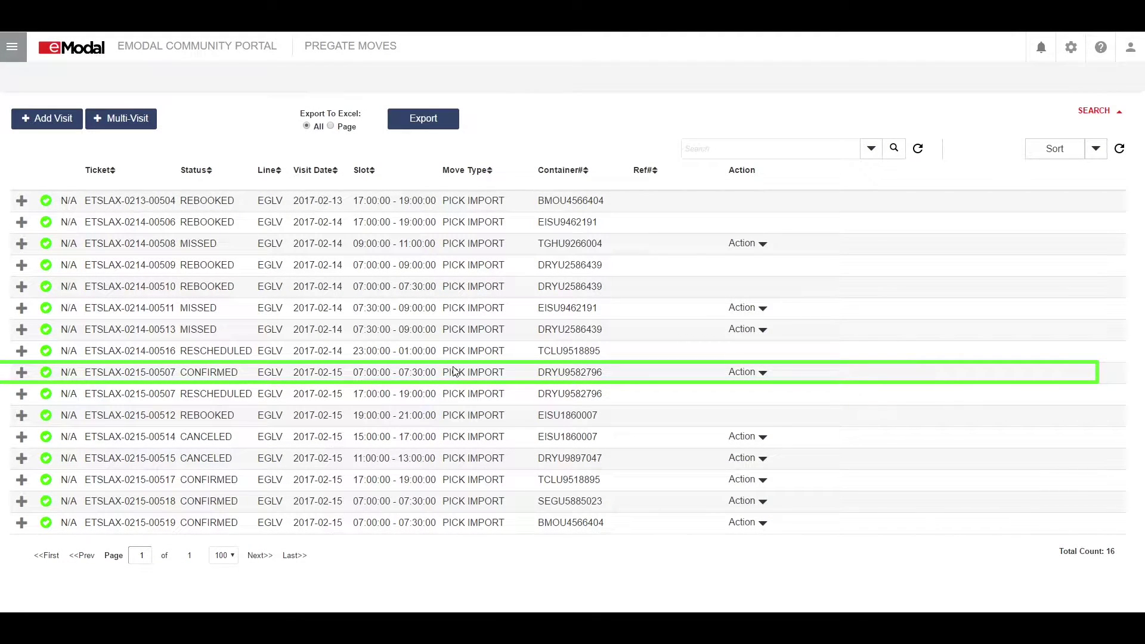
{"action": "left_click", "coordinate": [762, 373]}
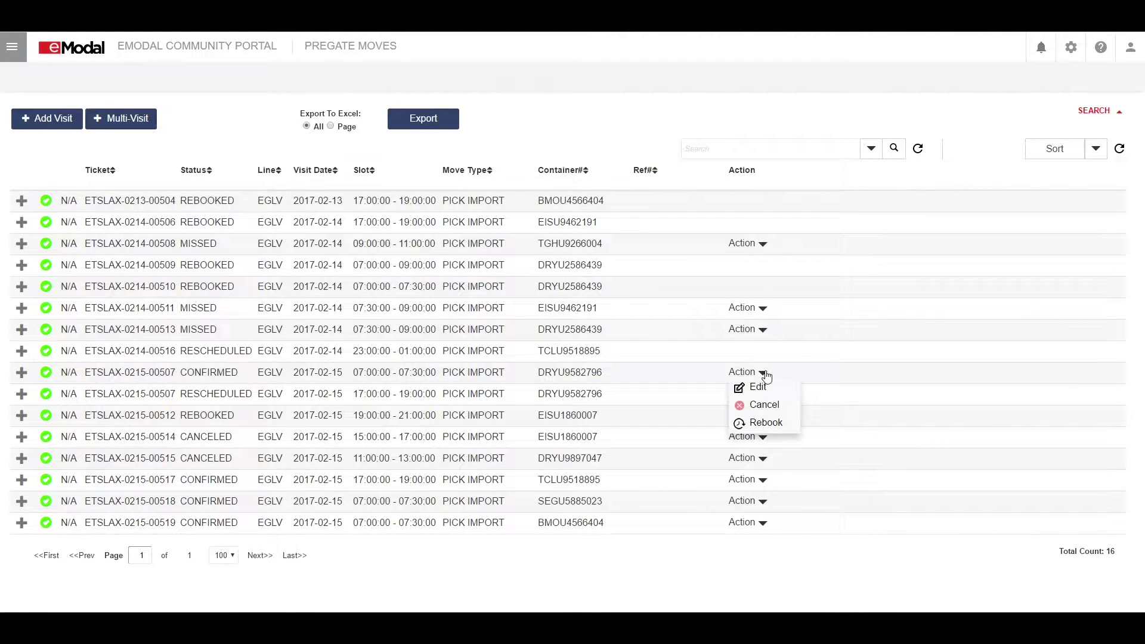
{"action": "left_click", "coordinate": [739, 425]}
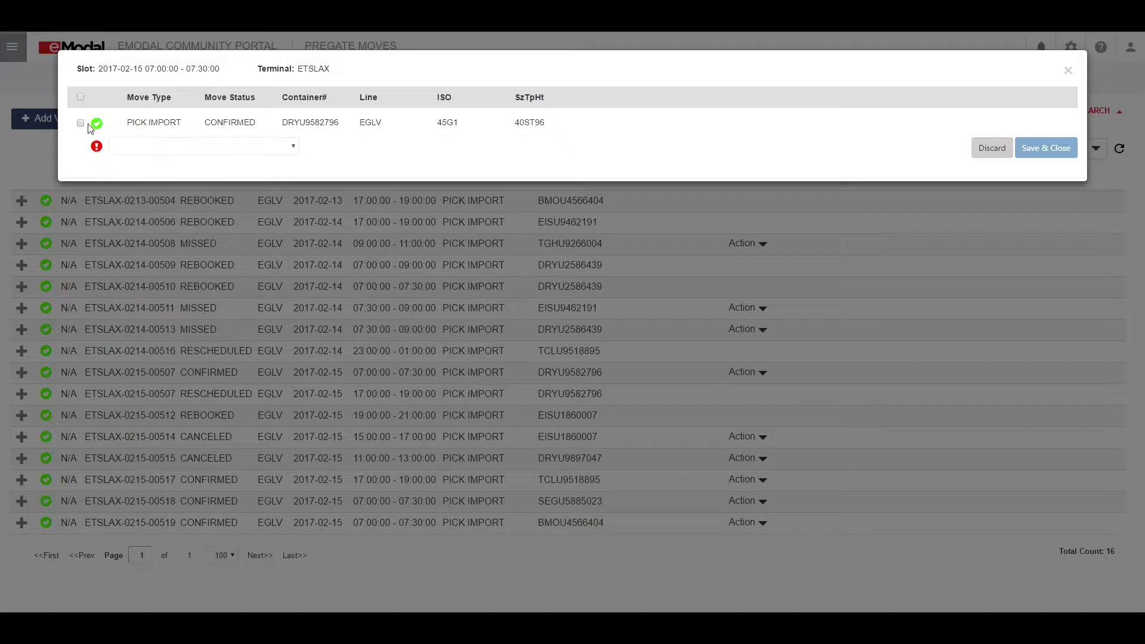
{"action": "left_click", "coordinate": [293, 147]}
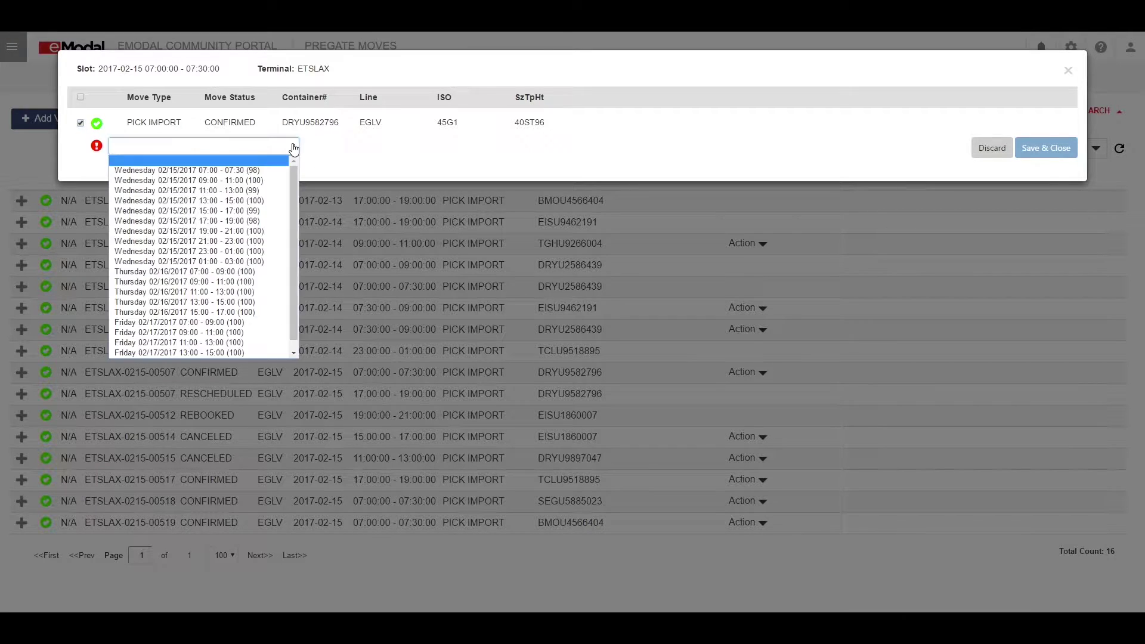
{"action": "left_click", "coordinate": [248, 273]}
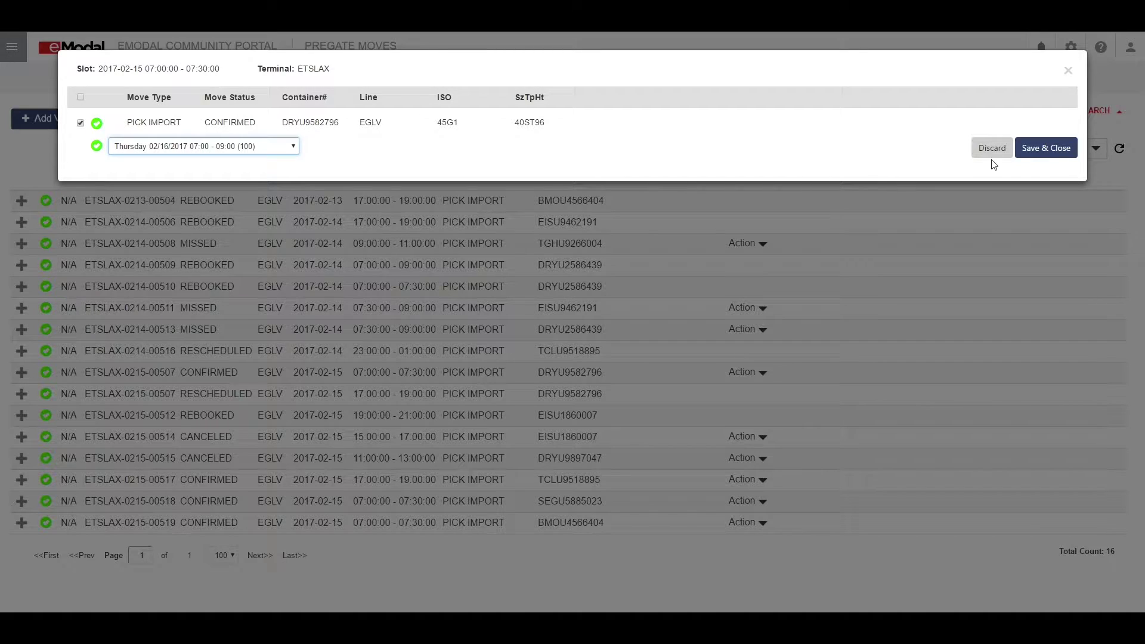
{"action": "left_click", "coordinate": [1038, 157]}
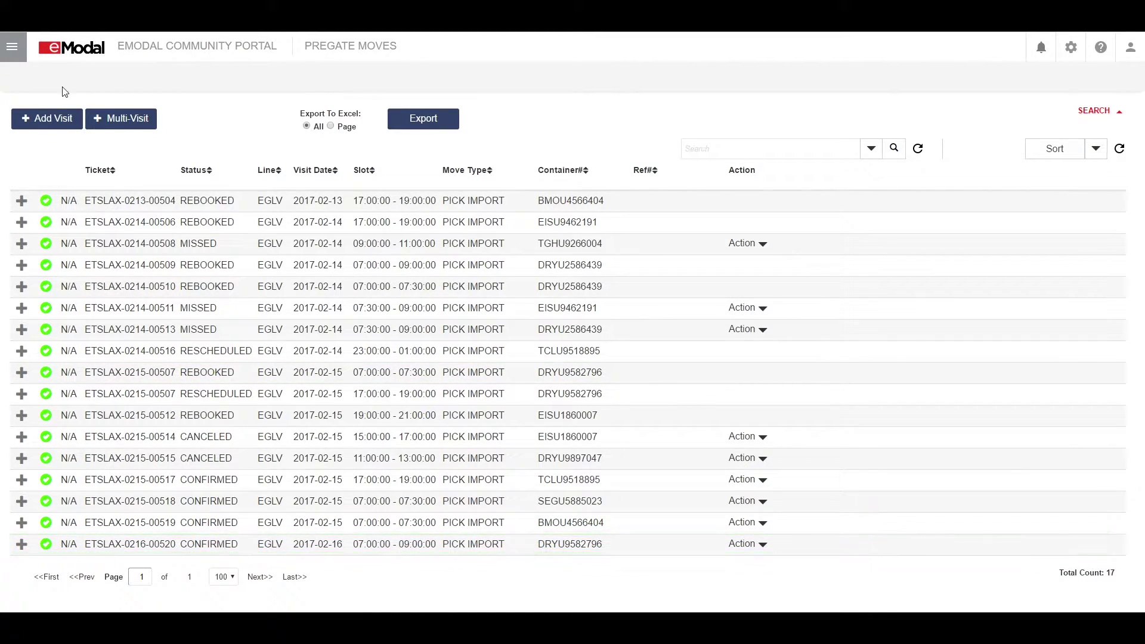
Cancel visit ETSLAX-0215-00515 for DRYU9897047 and confirm the cancellation
{"action": "left_click", "coordinate": [58, 116]}
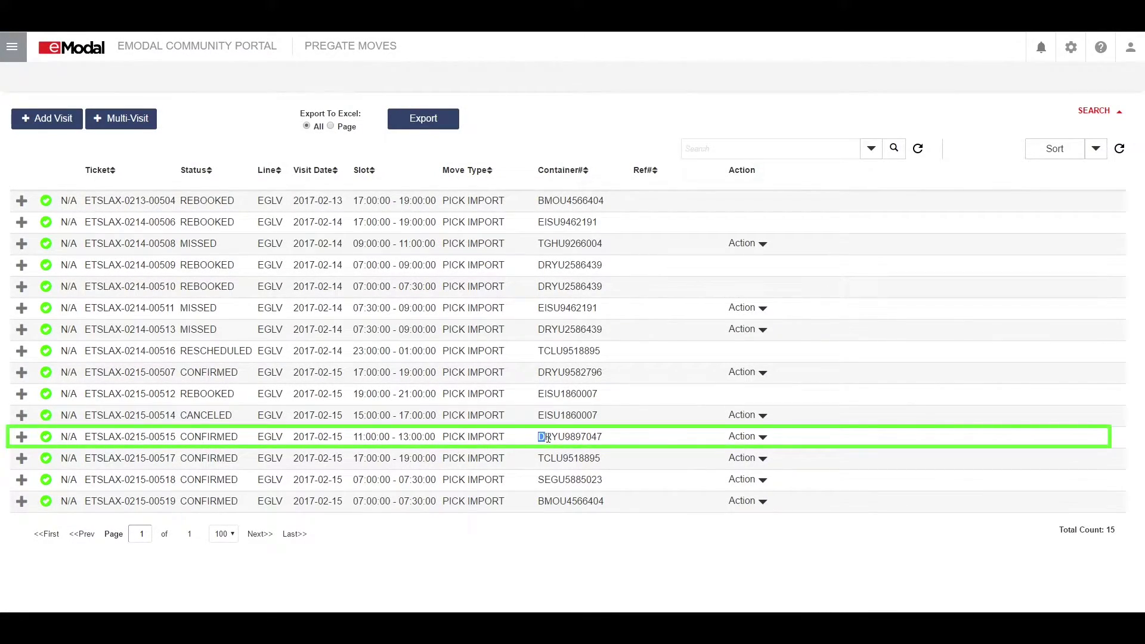
{"action": "left_click", "coordinate": [762, 437]}
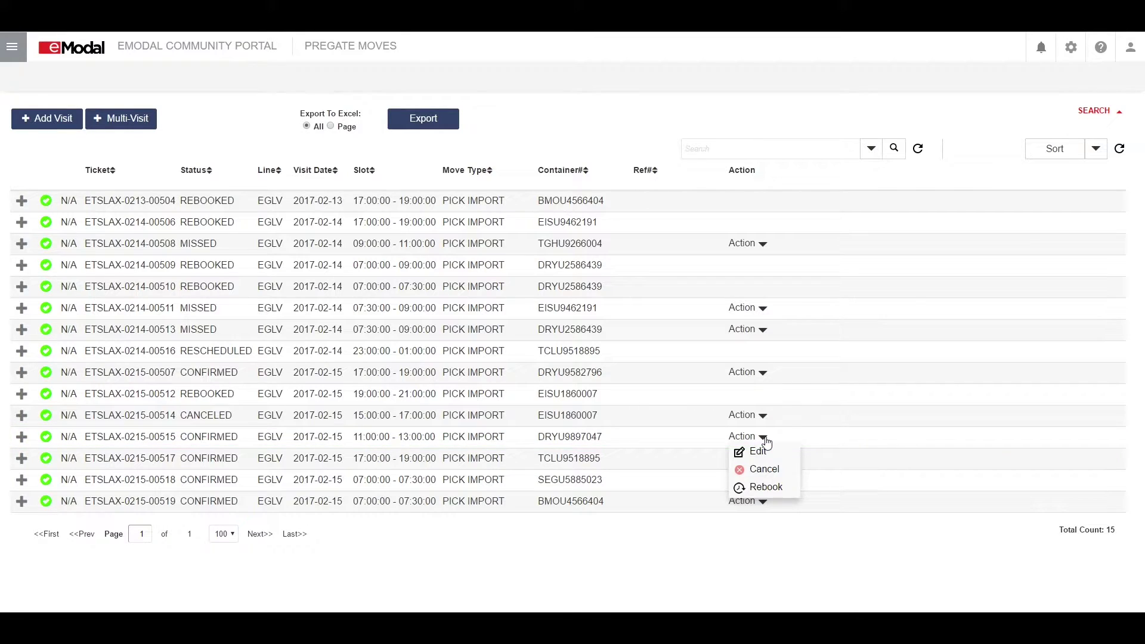
{"action": "left_click", "coordinate": [740, 471]}
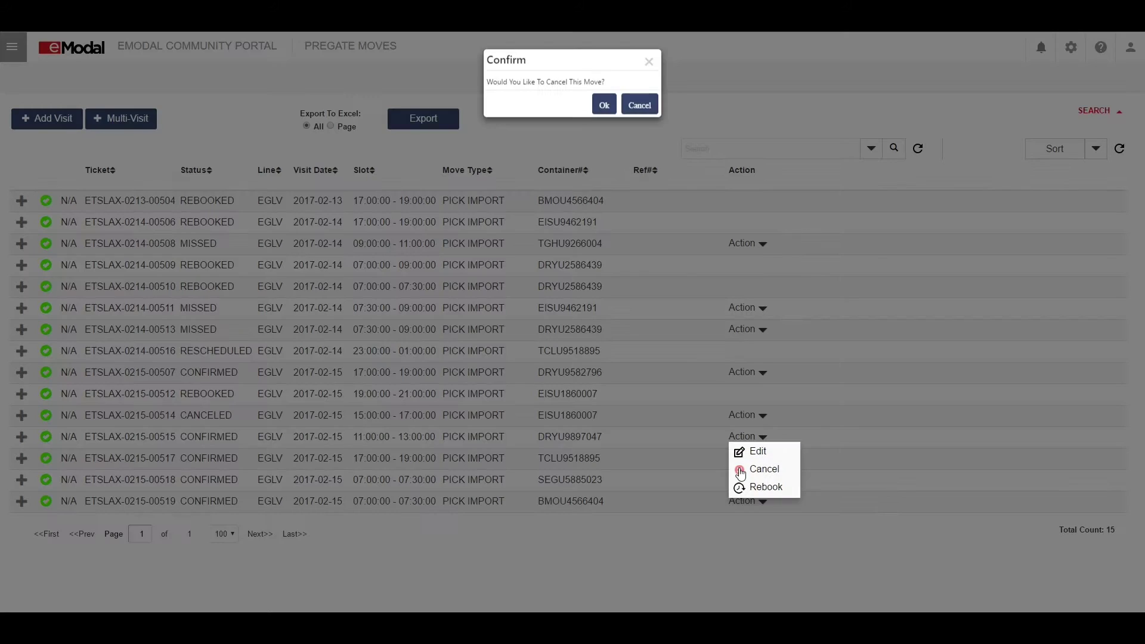
{"action": "left_click", "coordinate": [604, 107]}
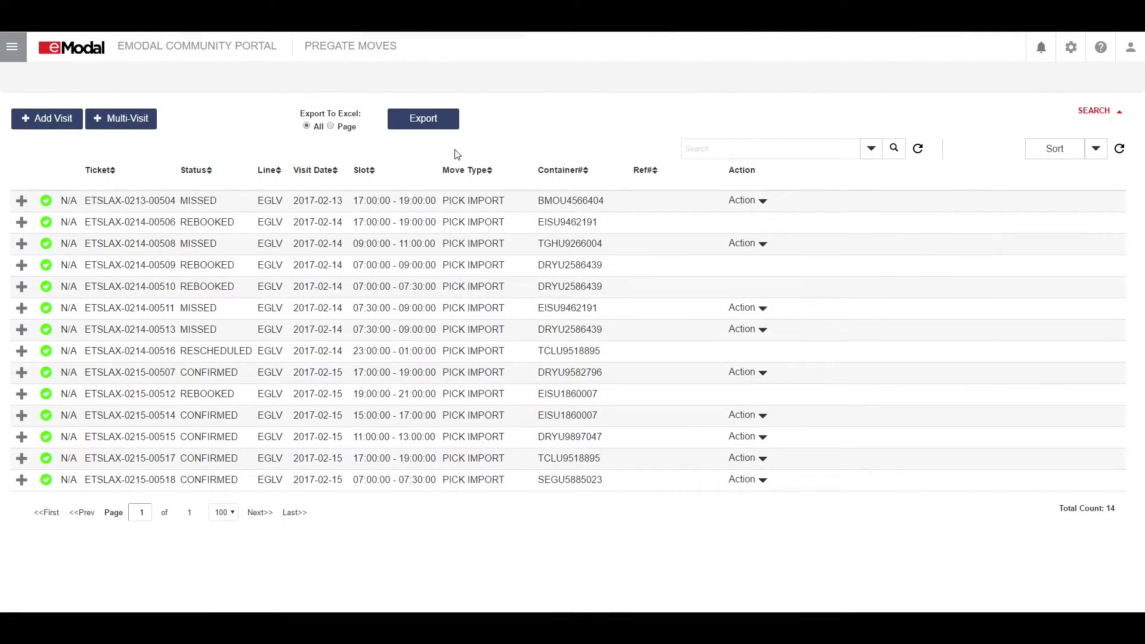
Rebook missed visit ETSLAX-0213-00504 (BMOU4566404) into the Wednesday 02/15/2017 07:00 - 07:30 slot
{"action": "left_click_drag", "start_coordinate": [544, 205], "coordinate": [623, 208]}
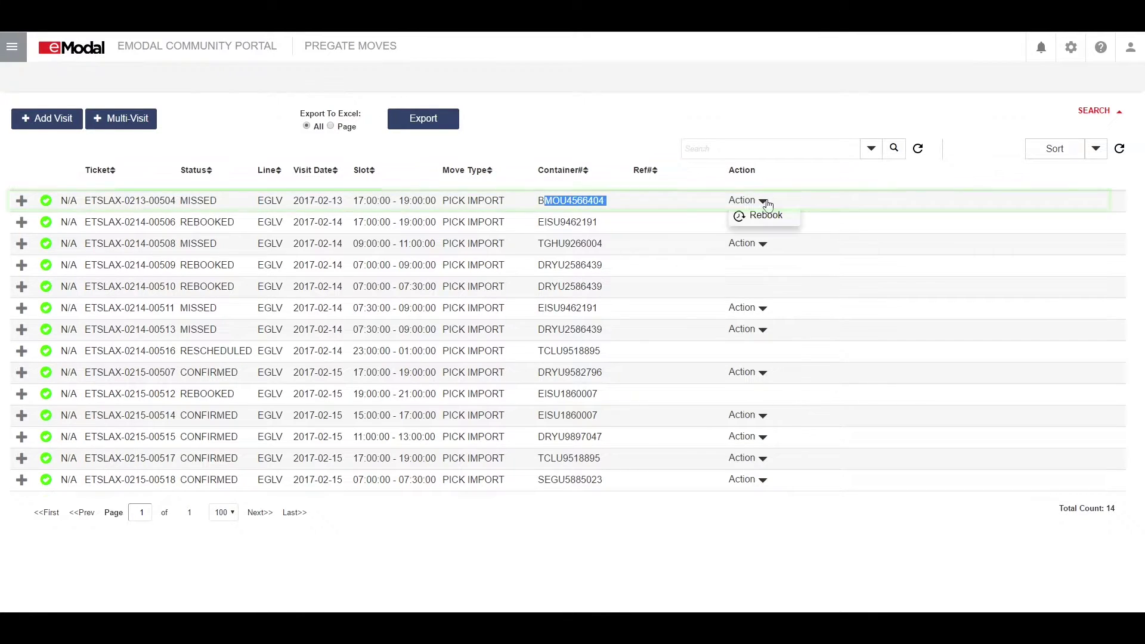
{"action": "left_click_drag", "start_coordinate": [180, 201], "coordinate": [222, 204]}
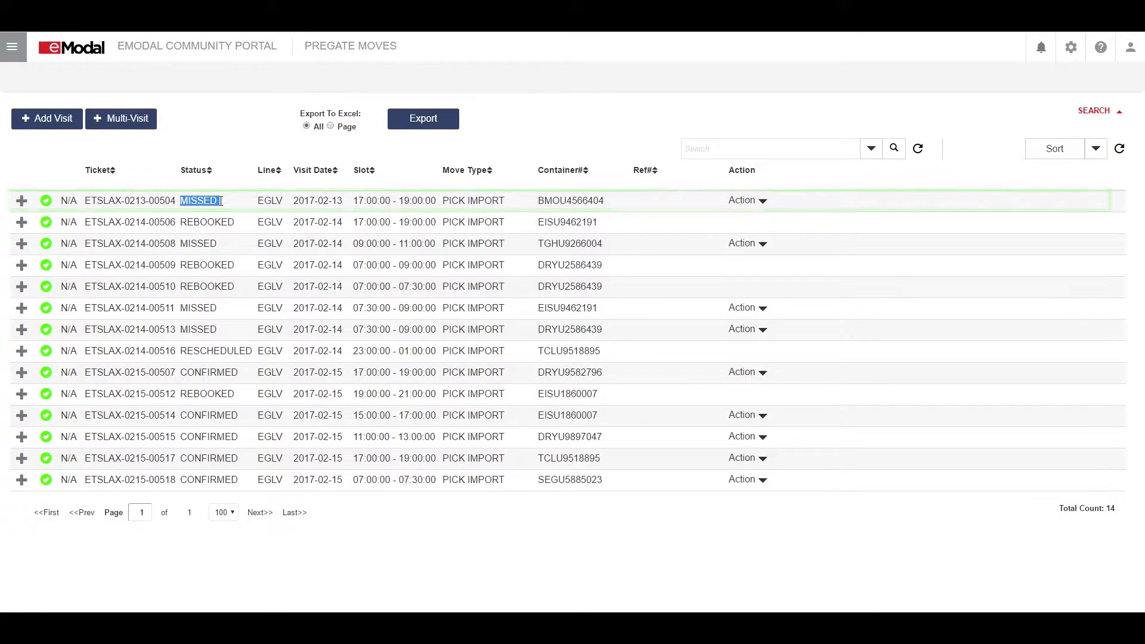
{"action": "left_click", "coordinate": [765, 204]}
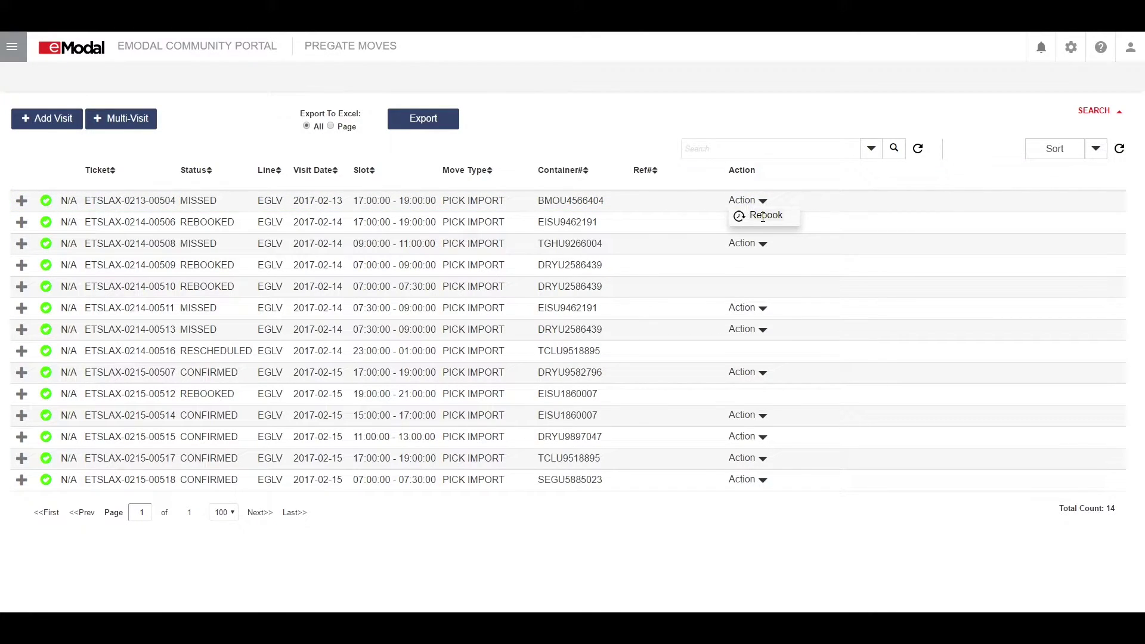
{"action": "left_click", "coordinate": [739, 219]}
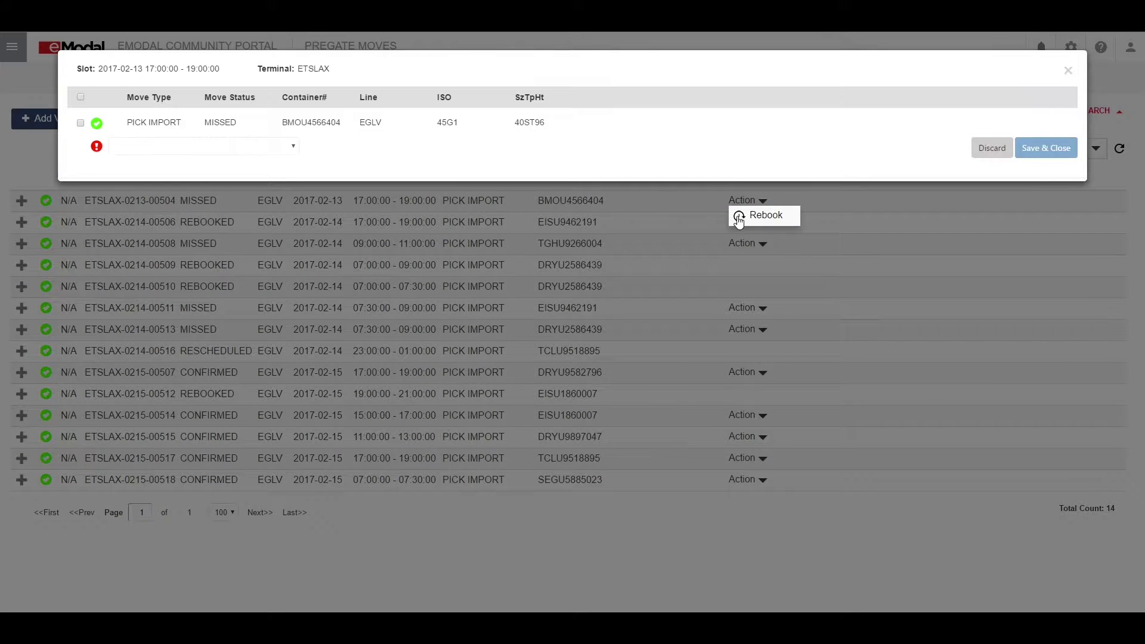
{"action": "left_click", "coordinate": [81, 123]}
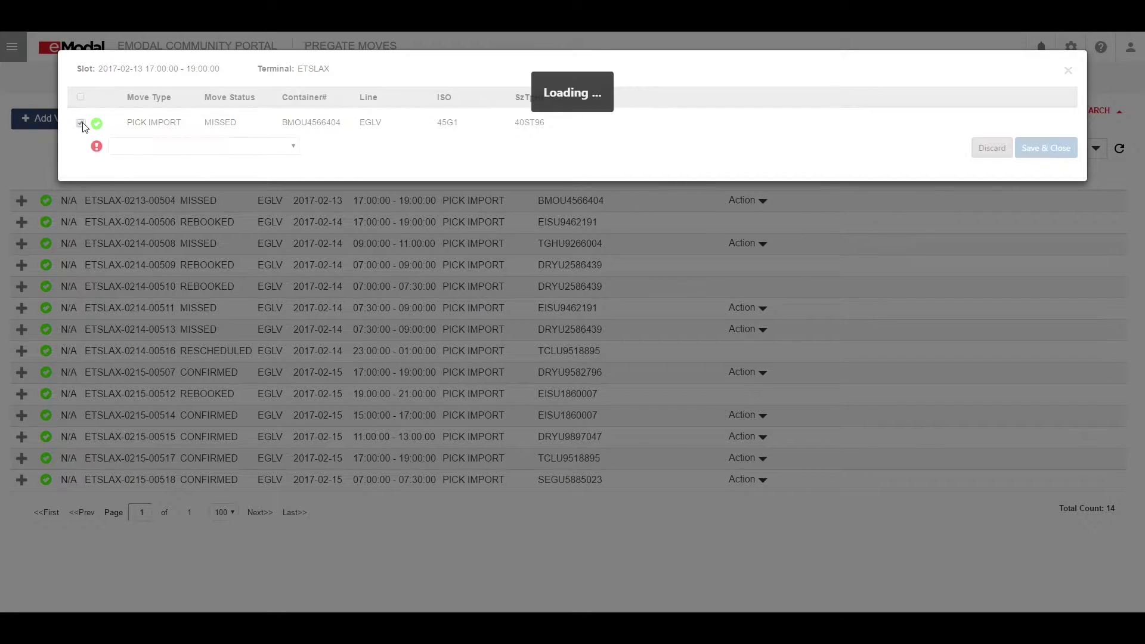
{"action": "left_click", "coordinate": [293, 148]}
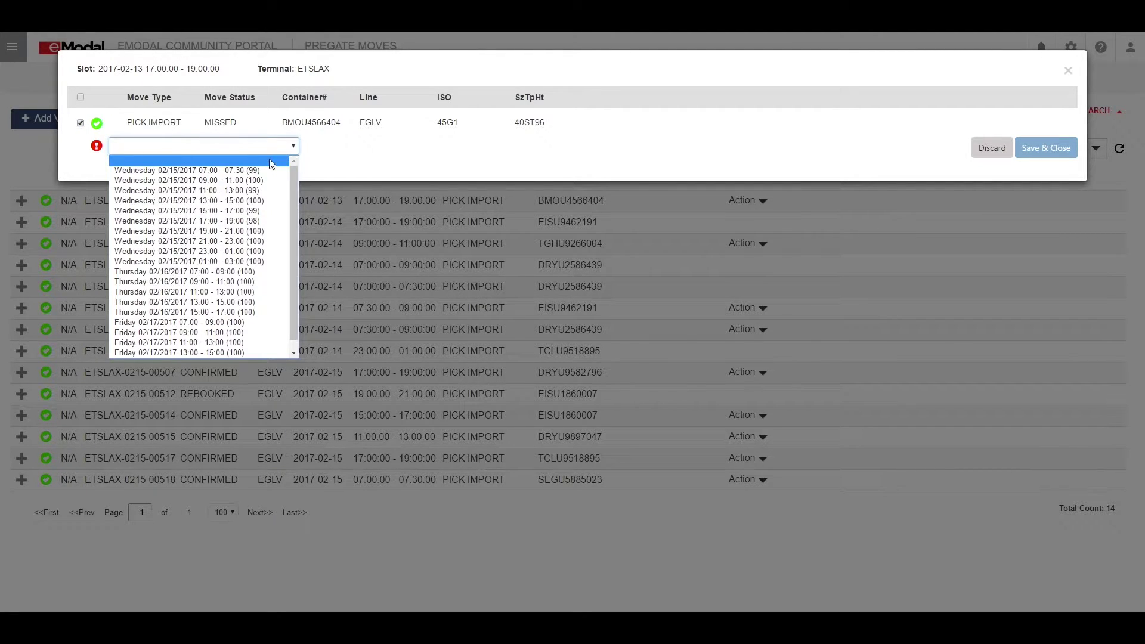
{"action": "left_click", "coordinate": [236, 172]}
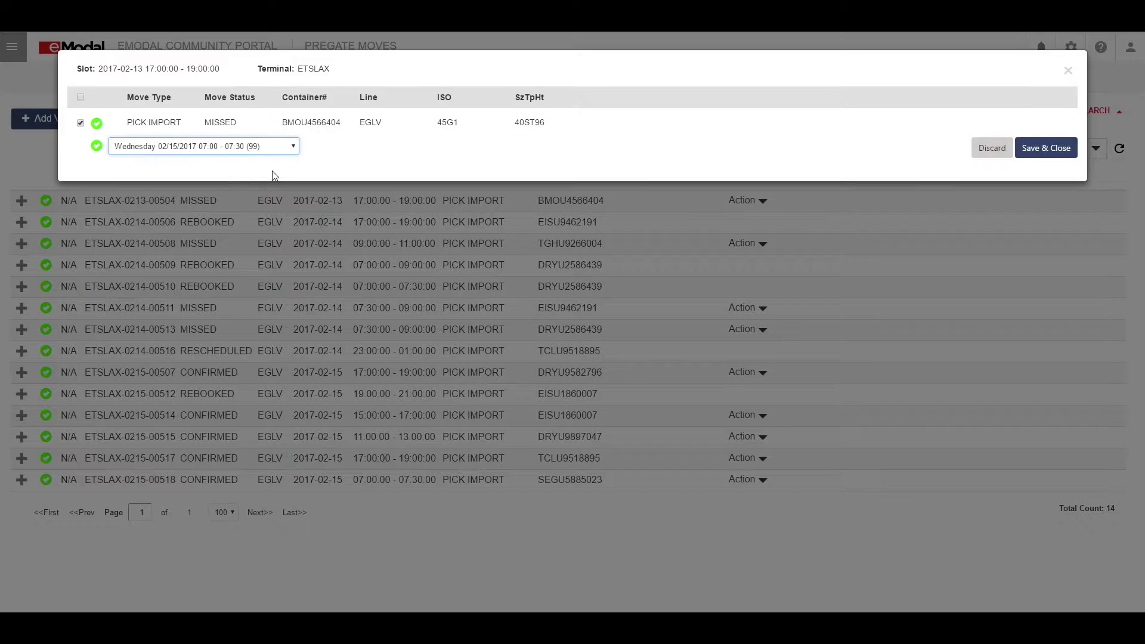
{"action": "left_click", "coordinate": [1053, 153]}
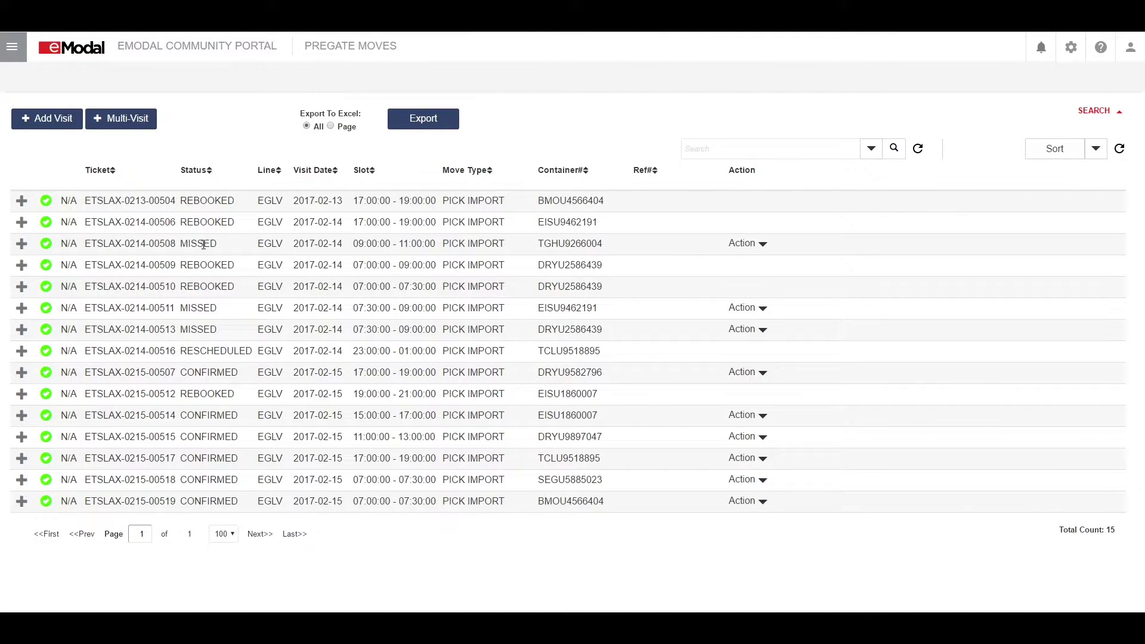
Highlight visit 00504 as REBOOKED, new visit 00519 as CONFIRMED, and 00514 as CANCELED
{"action": "left_click_drag", "start_coordinate": [182, 199], "coordinate": [239, 200]}
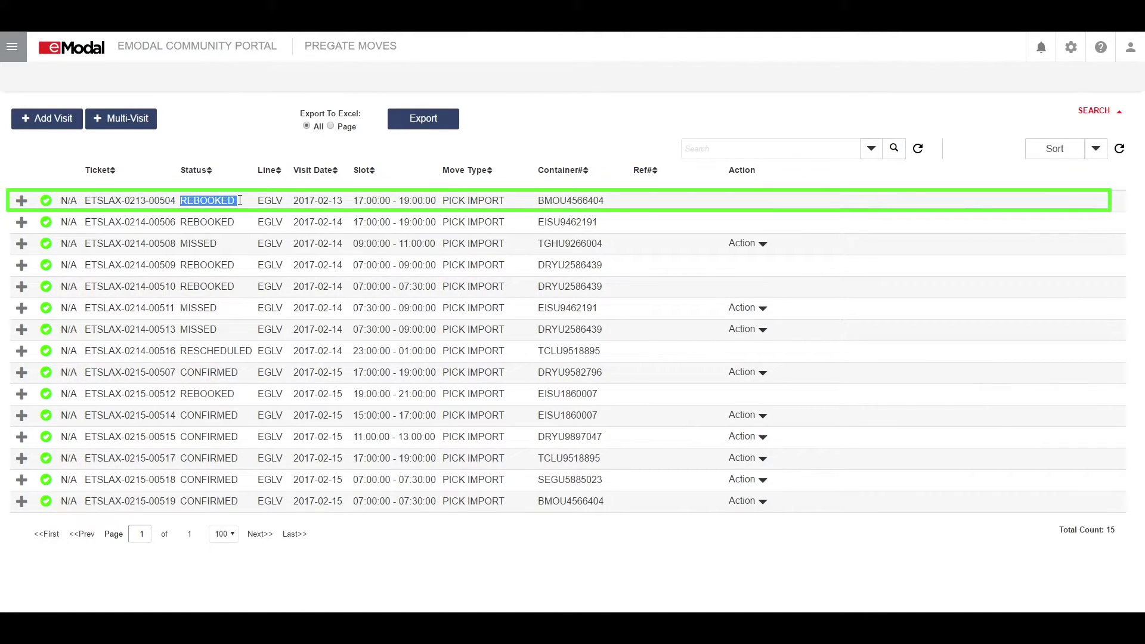
{"action": "left_click_drag", "start_coordinate": [187, 501], "coordinate": [240, 506]}
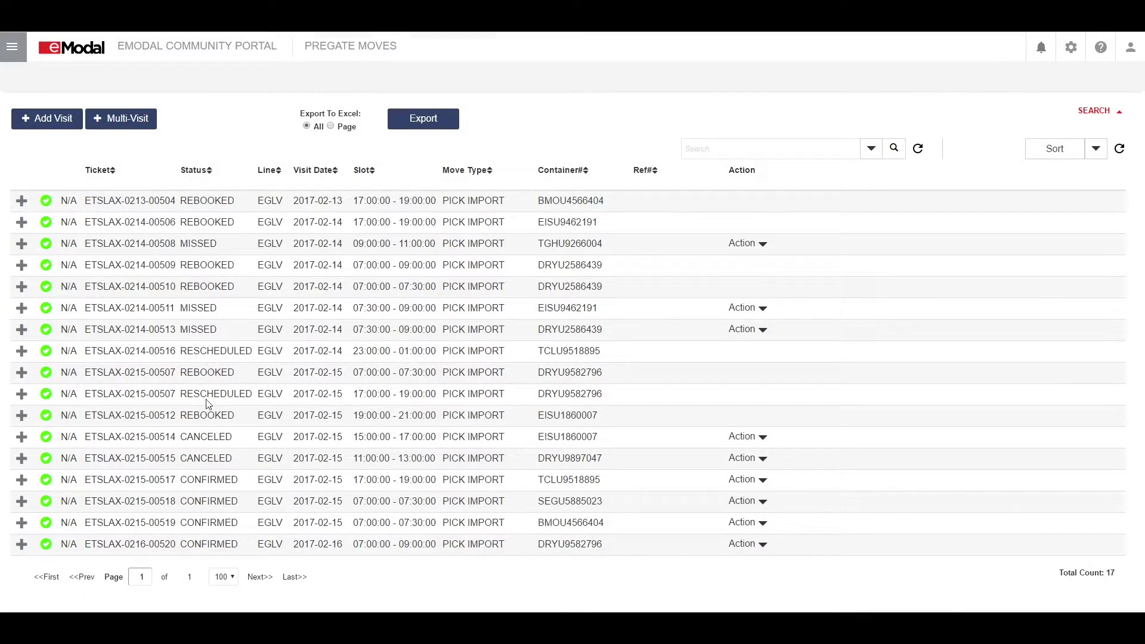
{"action": "left_click", "coordinate": [191, 434]}
{"action": "left_click_drag", "start_coordinate": [188, 436], "coordinate": [232, 439]}
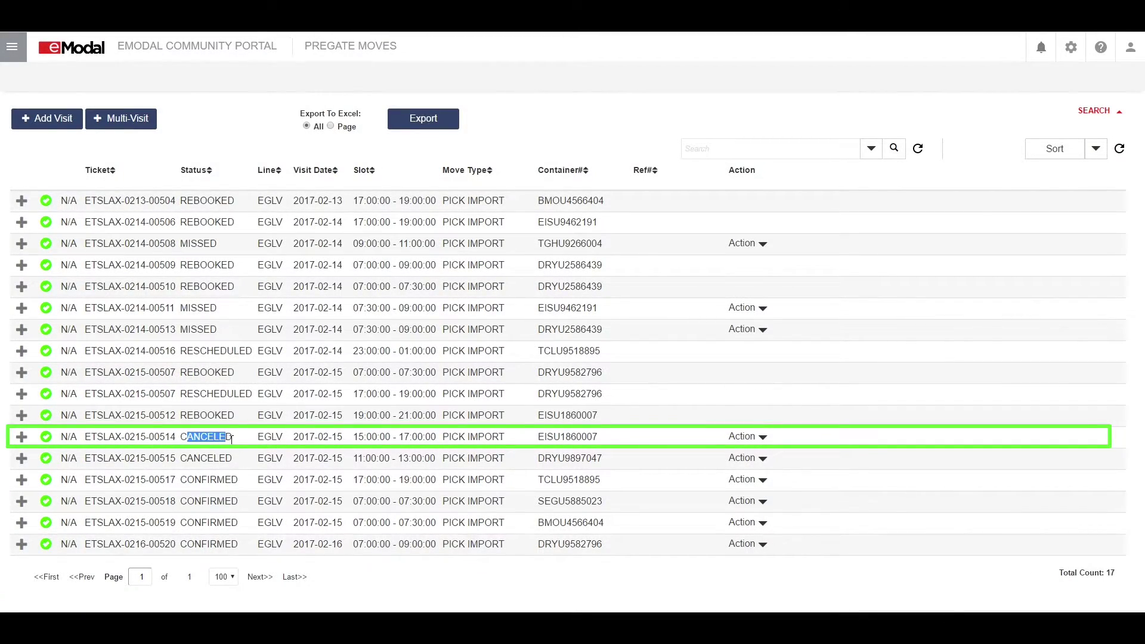
Rebook canceled visit ETSLAX-0215-00514 (EISU1860007) into the 02/15/2017 07:00 - 07:30 slot
{"action": "left_click", "coordinate": [762, 437]}
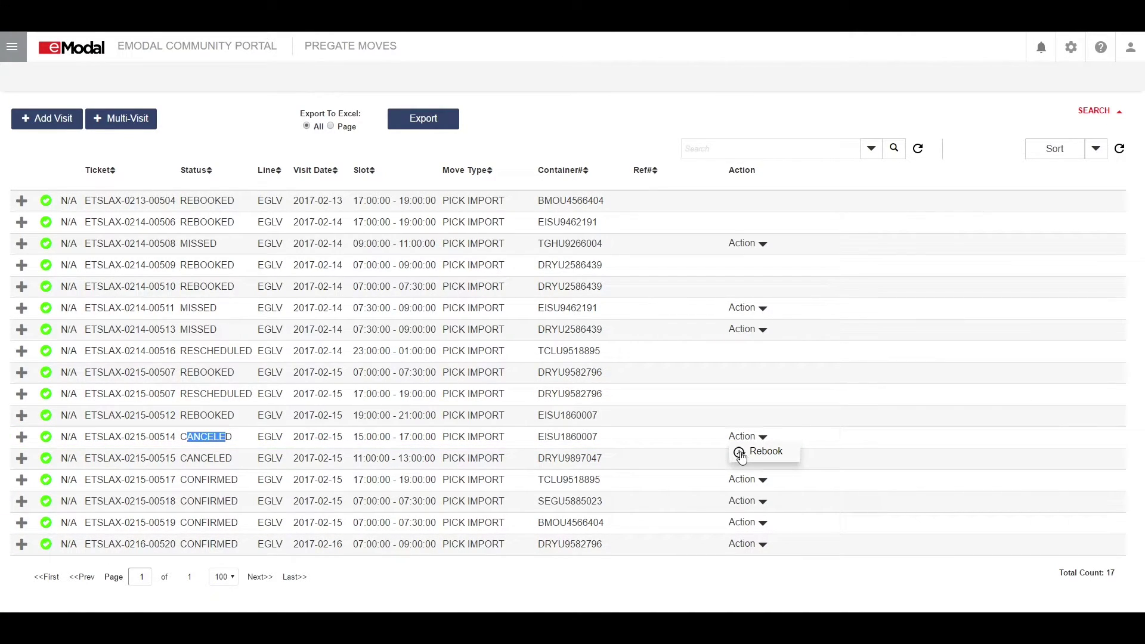
{"action": "left_click", "coordinate": [741, 453]}
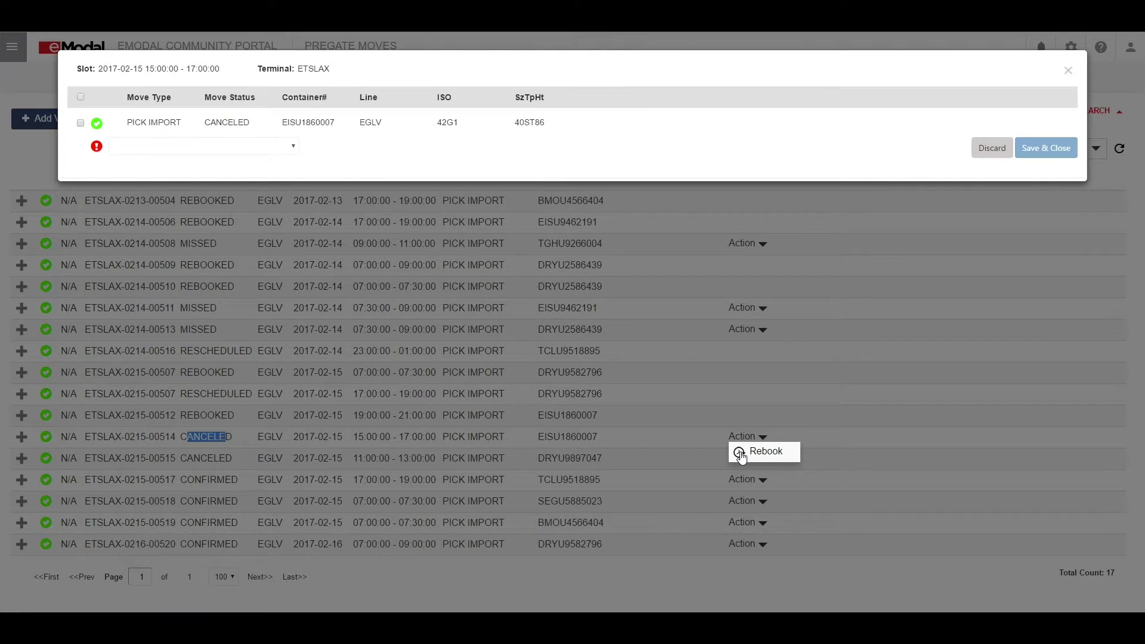
{"action": "left_click", "coordinate": [80, 123]}
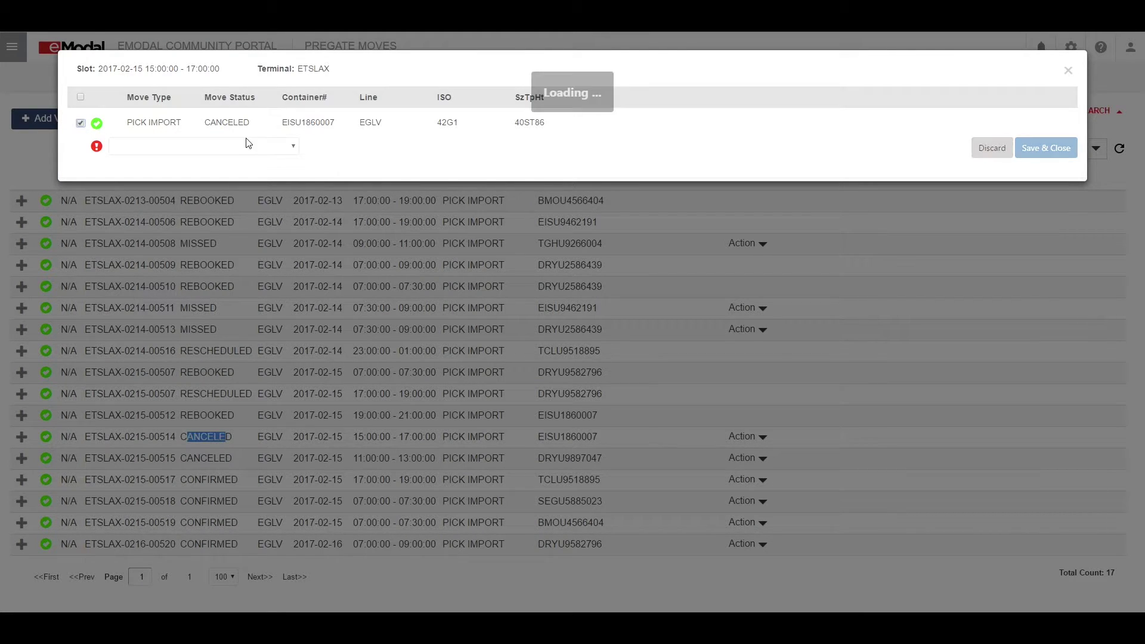
{"action": "left_click", "coordinate": [294, 147]}
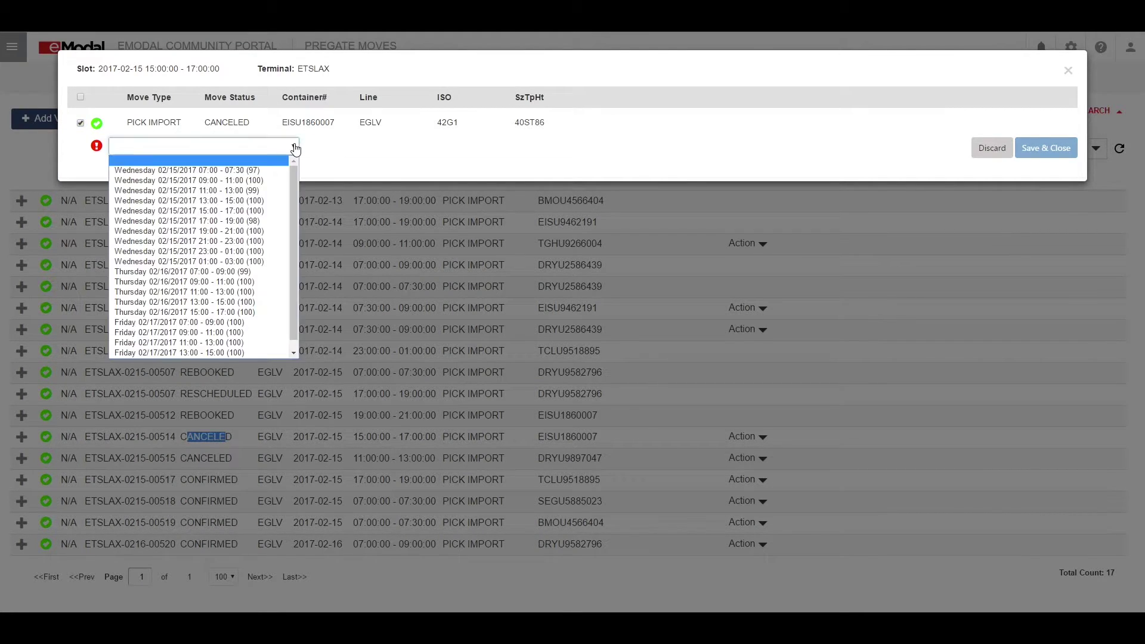
{"action": "left_click", "coordinate": [241, 171]}
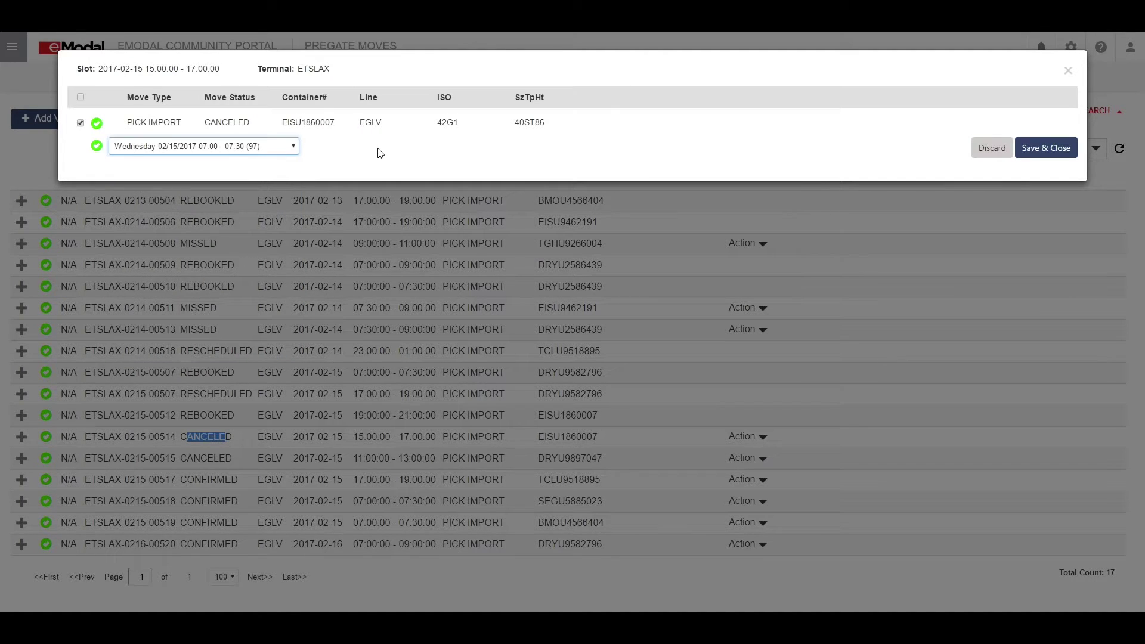
{"action": "left_click", "coordinate": [1041, 152]}
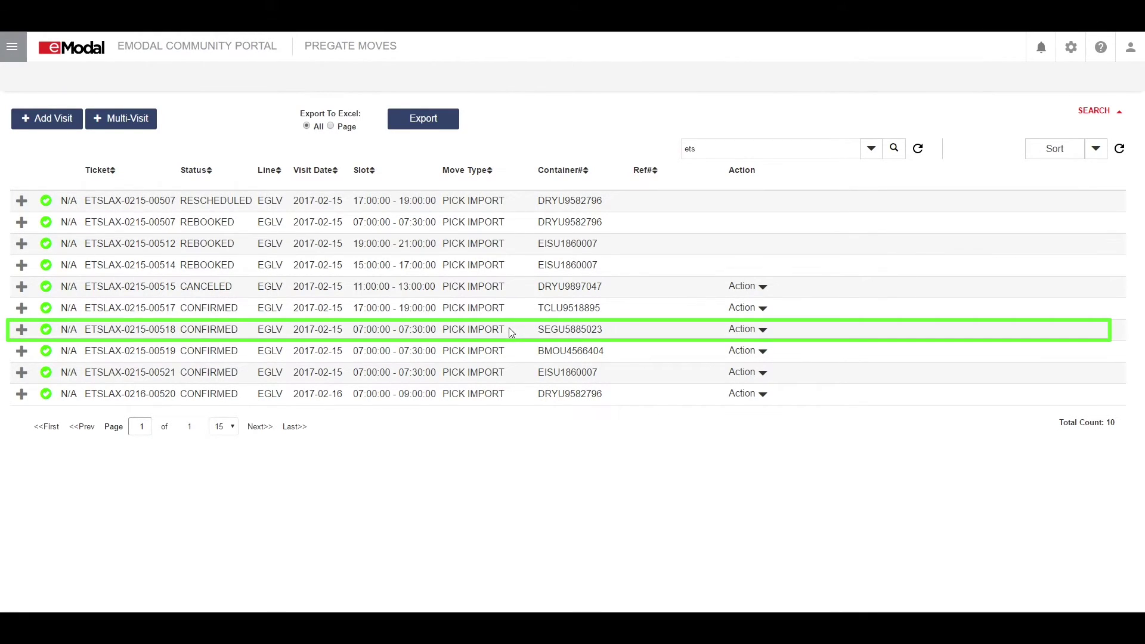
Rebook visit ETSLAX-0215-00518 (SEGU5885023) into the Wednesday 02/15/2017 17:00 - 19:00 slot
{"action": "left_click", "coordinate": [761, 330]}
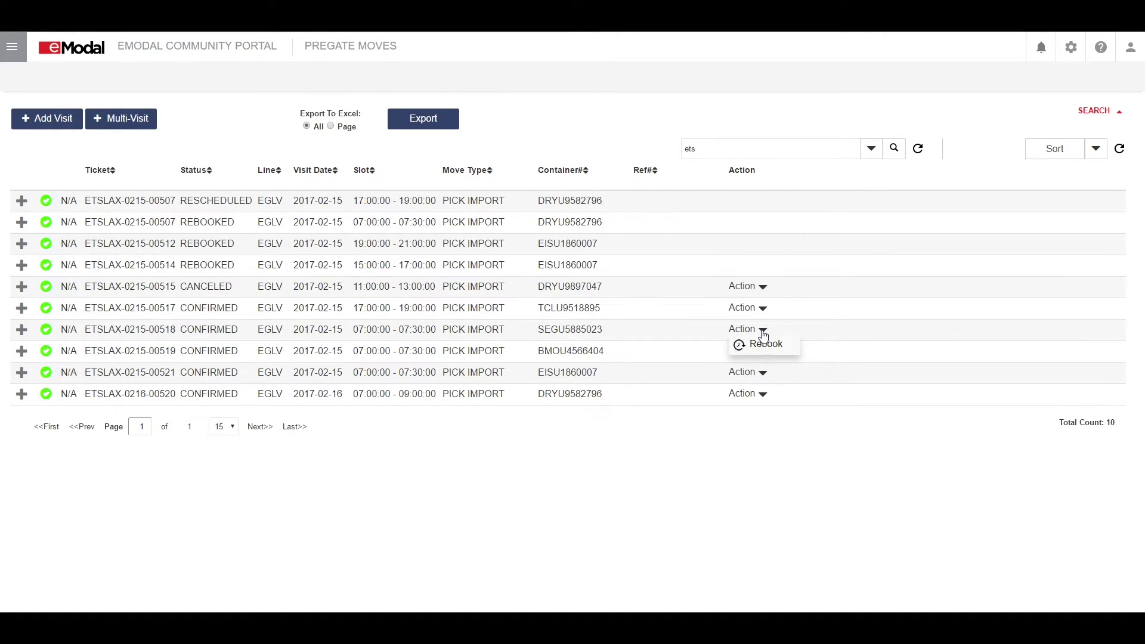
{"action": "left_click", "coordinate": [739, 346]}
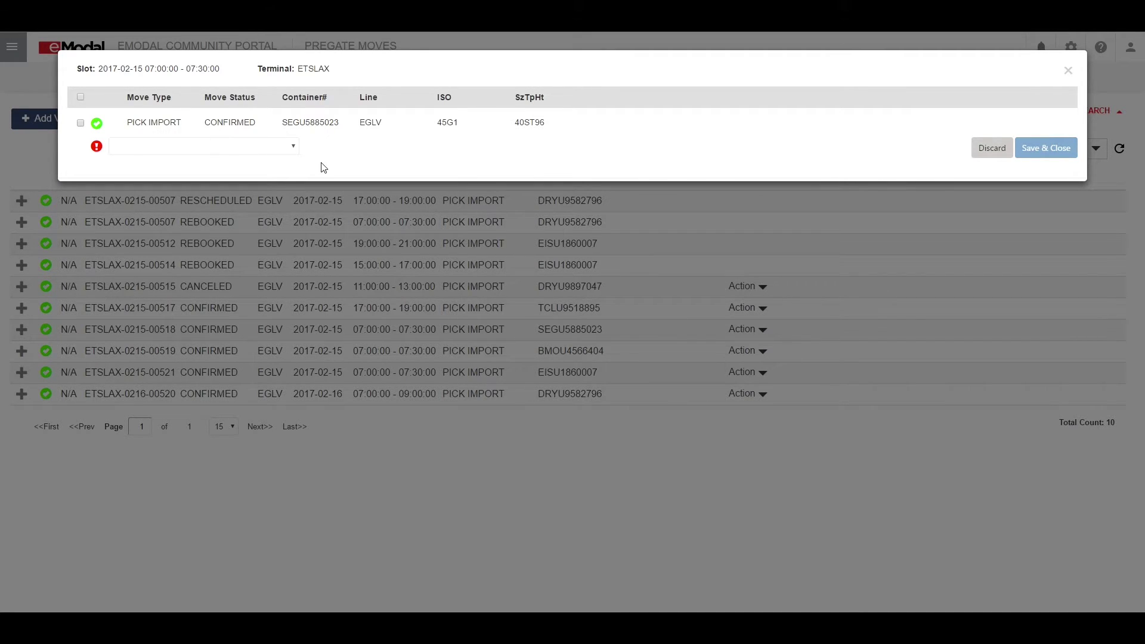
{"action": "left_click", "coordinate": [81, 123]}
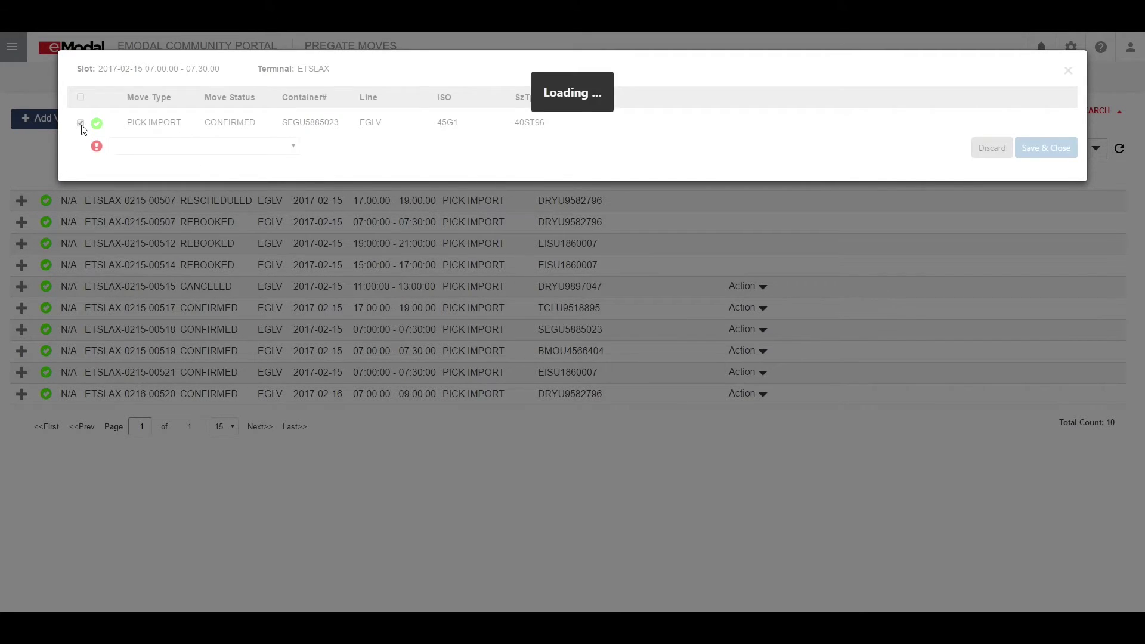
{"action": "left_click", "coordinate": [293, 147]}
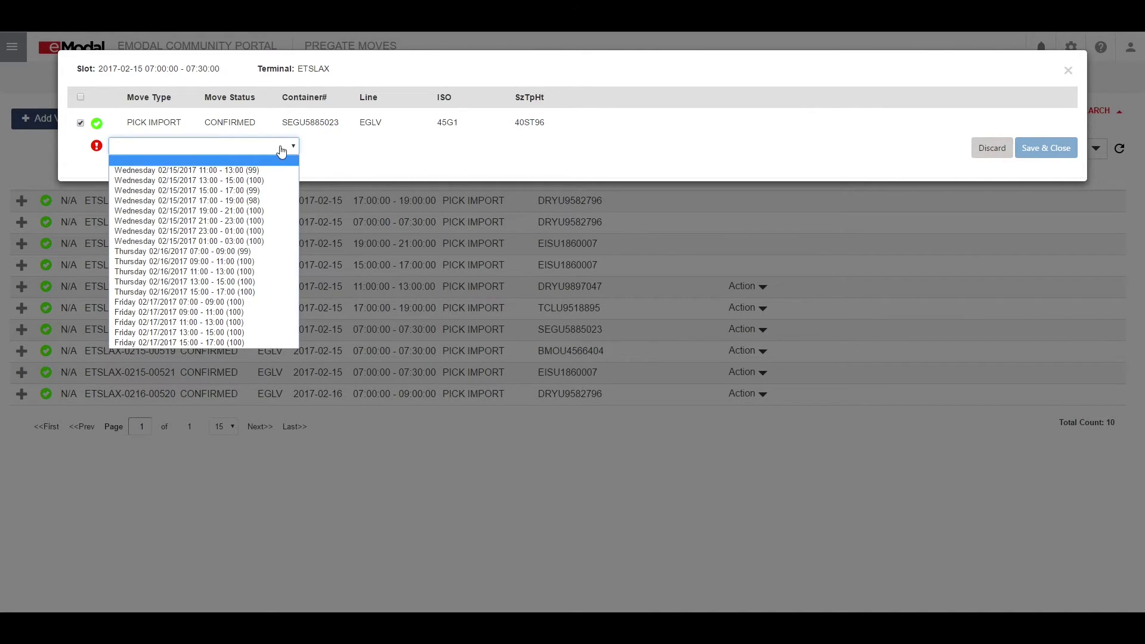
{"action": "left_click", "coordinate": [255, 202]}
{"action": "left_click", "coordinate": [1049, 148]}
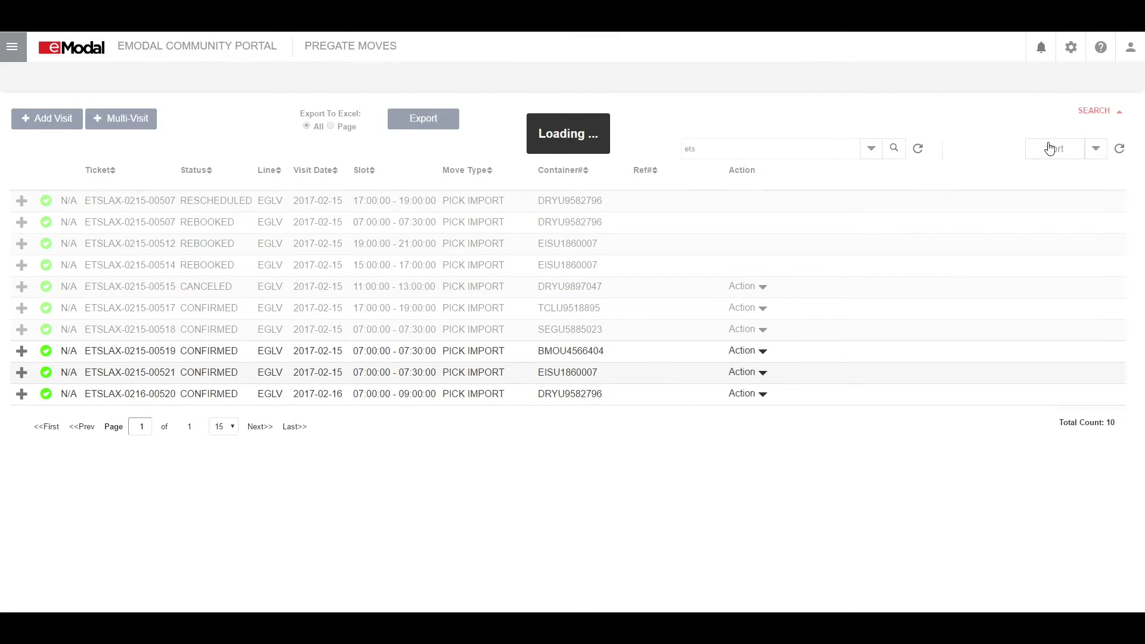
{"action": "left_click", "coordinate": [761, 307]}
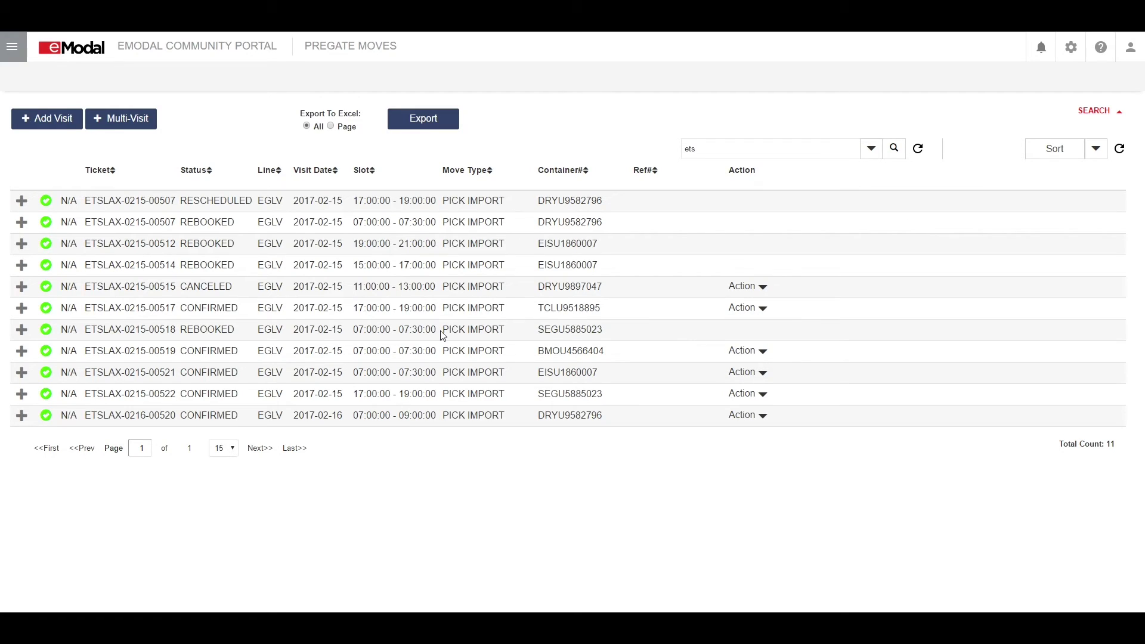